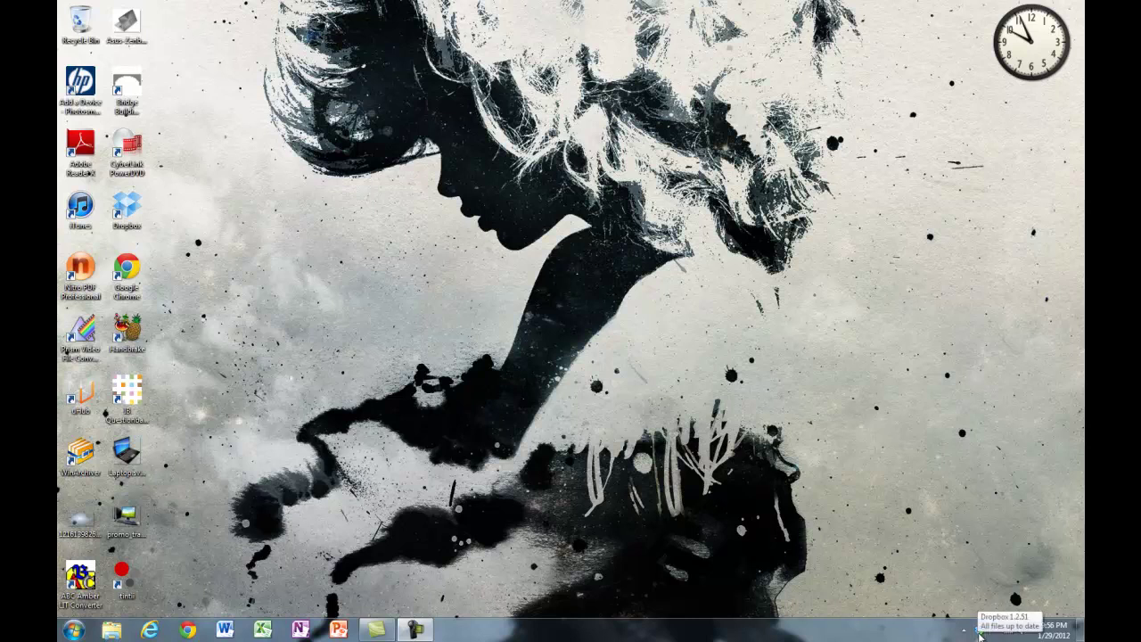
# Step: Open the Dropbox folder and create a new folder in it named School Work
pyautogui.doubleClick(978, 634)
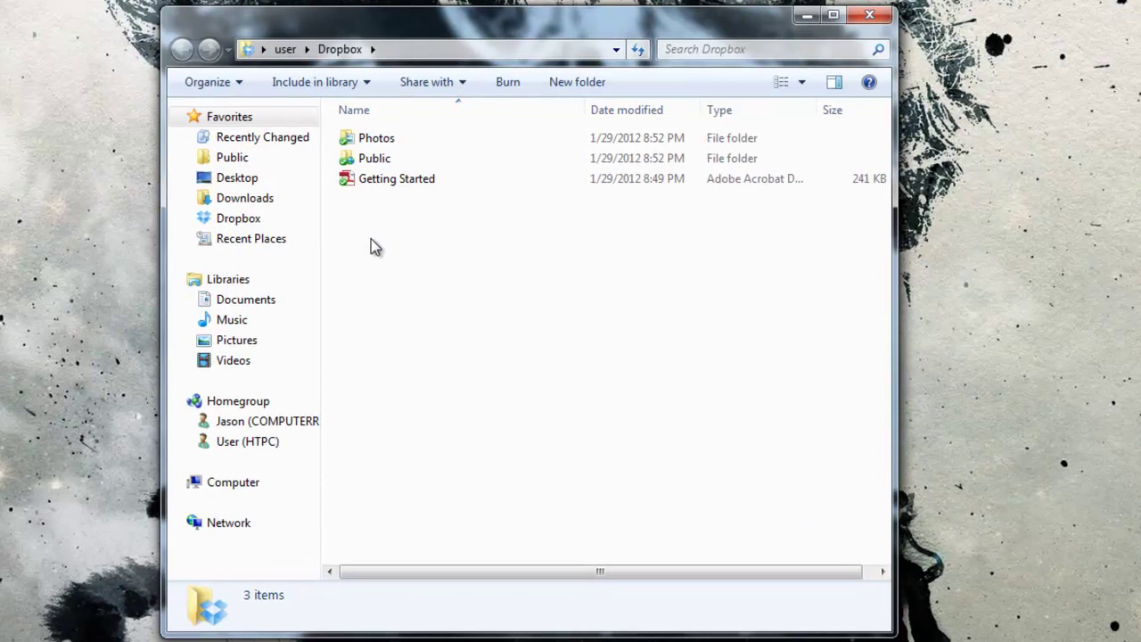
pyautogui.rightClick(373, 246)
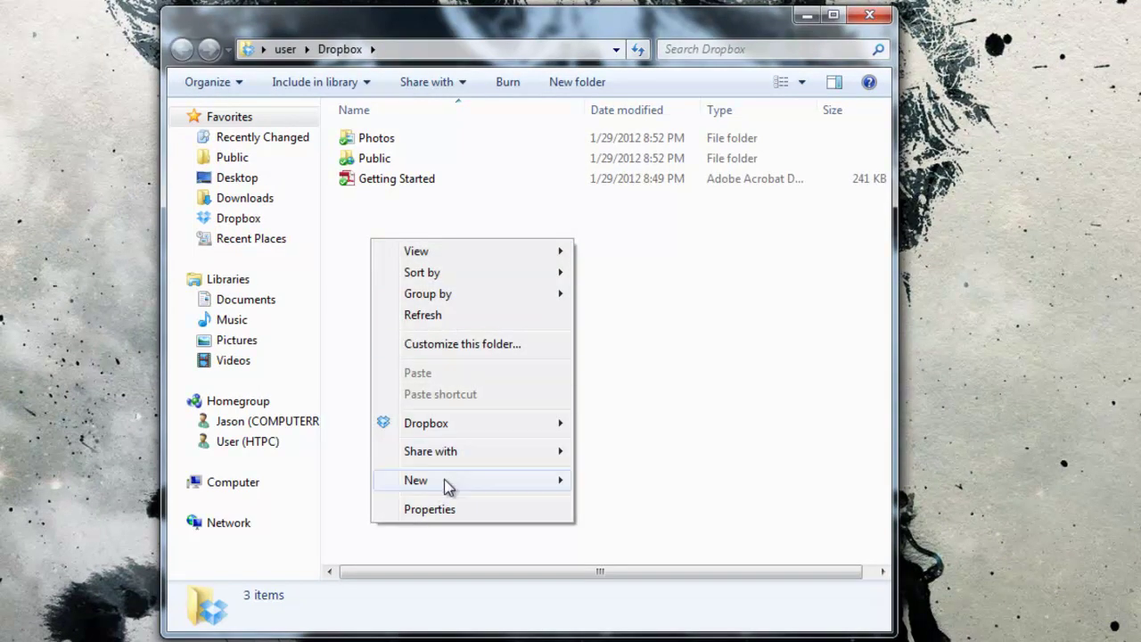
pyautogui.moveTo(447, 484)
pyautogui.click(630, 479)
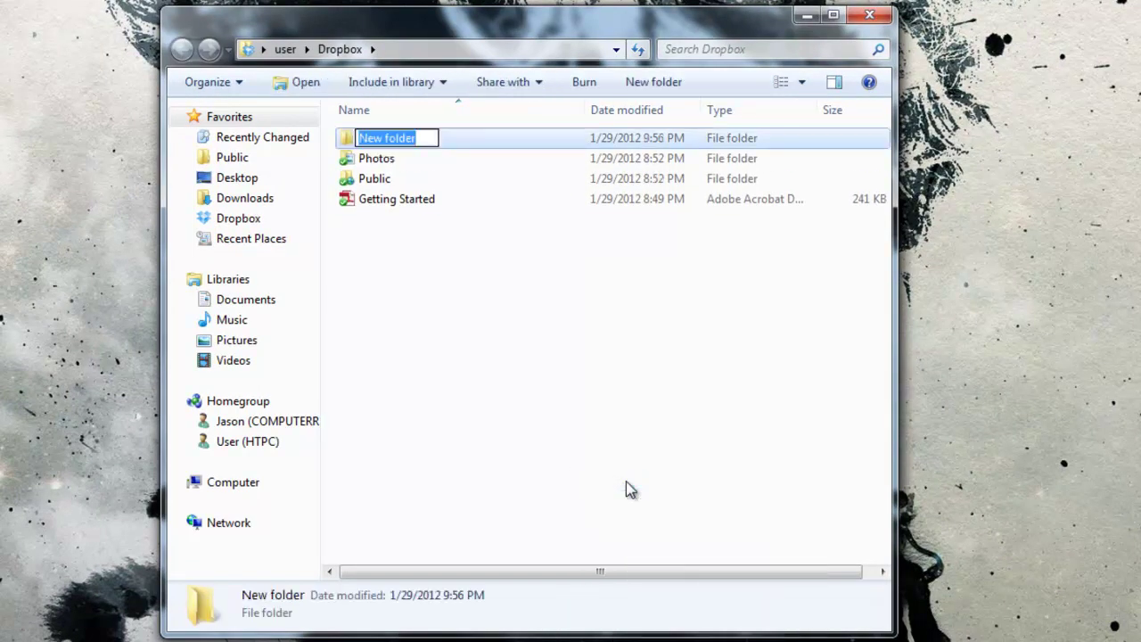
pyautogui.write('School ')
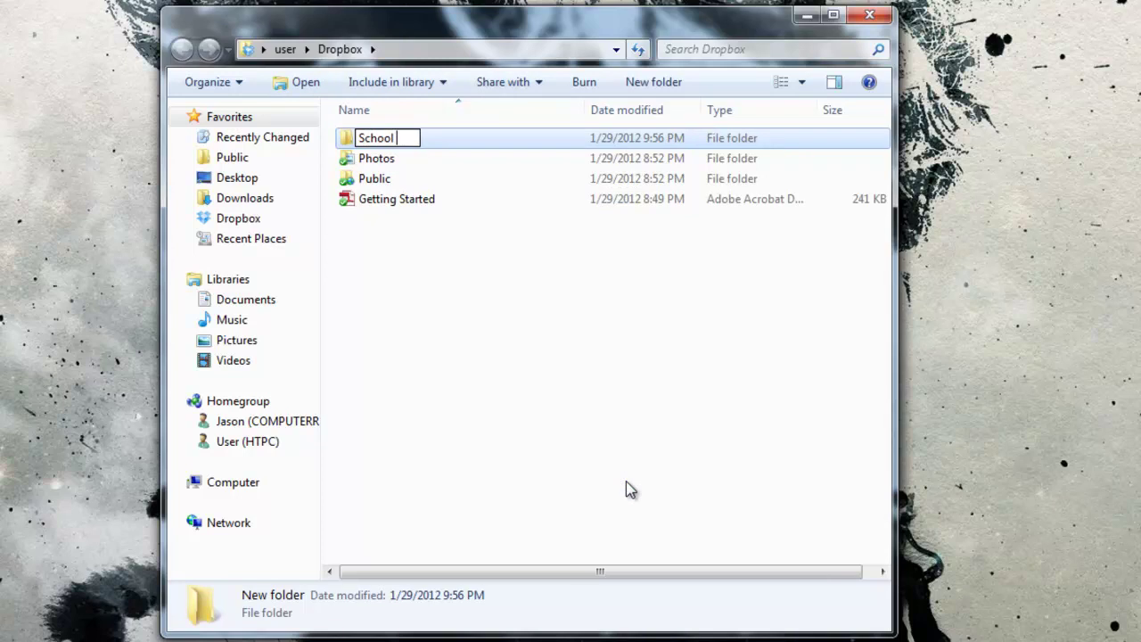
pyautogui.write('Work')
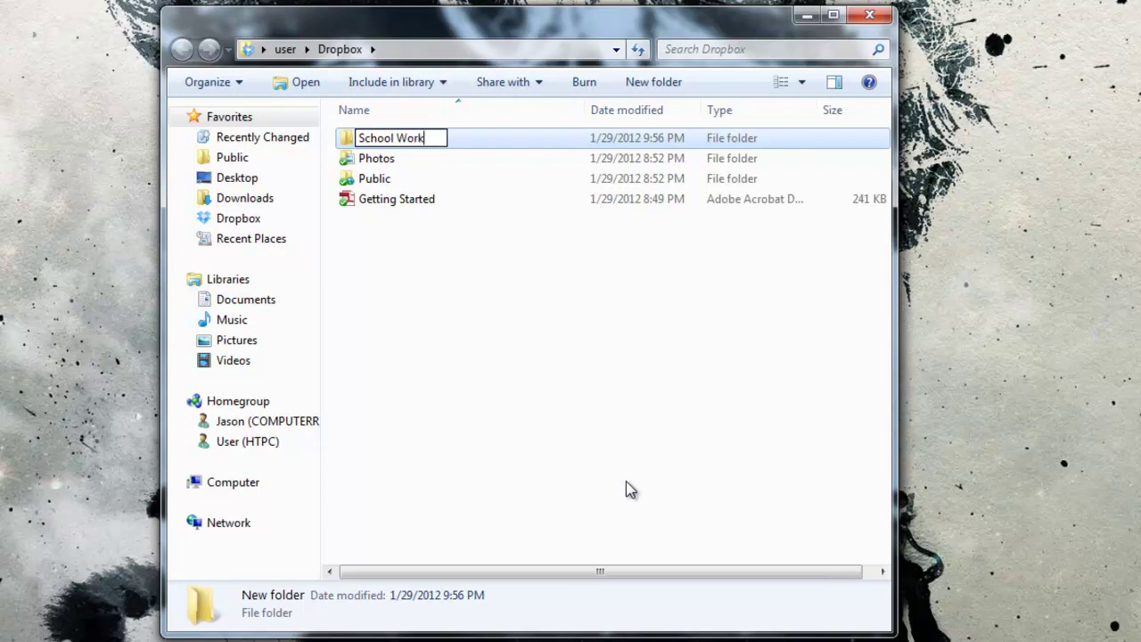
pyautogui.press('Return')
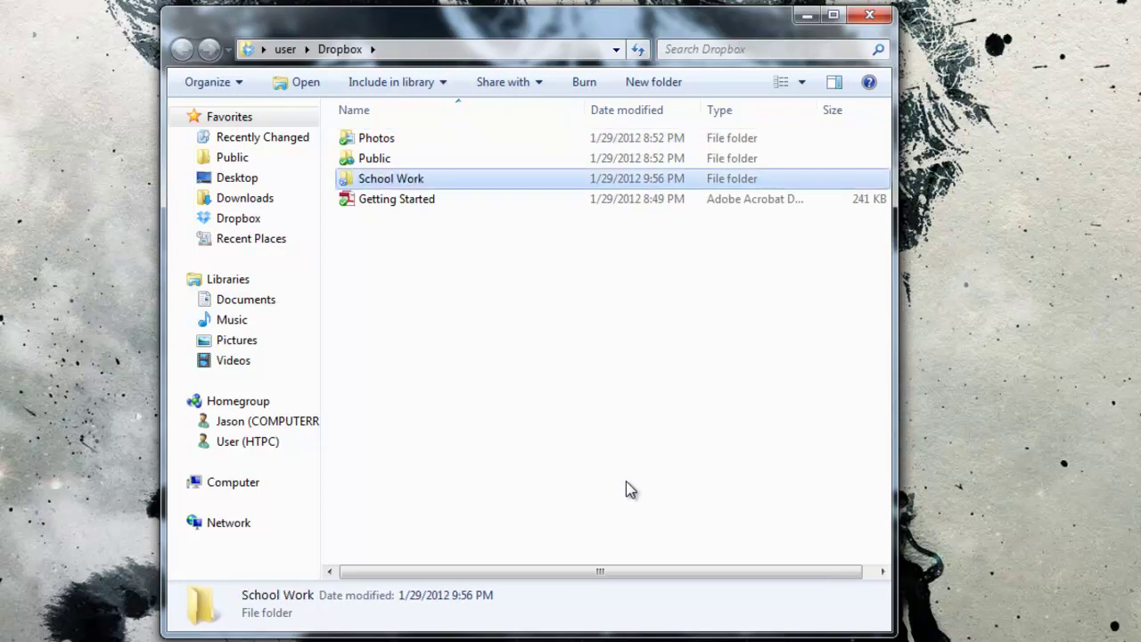
# Step: Open the School Work folder and create a subfolder named Maths
pyautogui.doubleClick(357, 182)
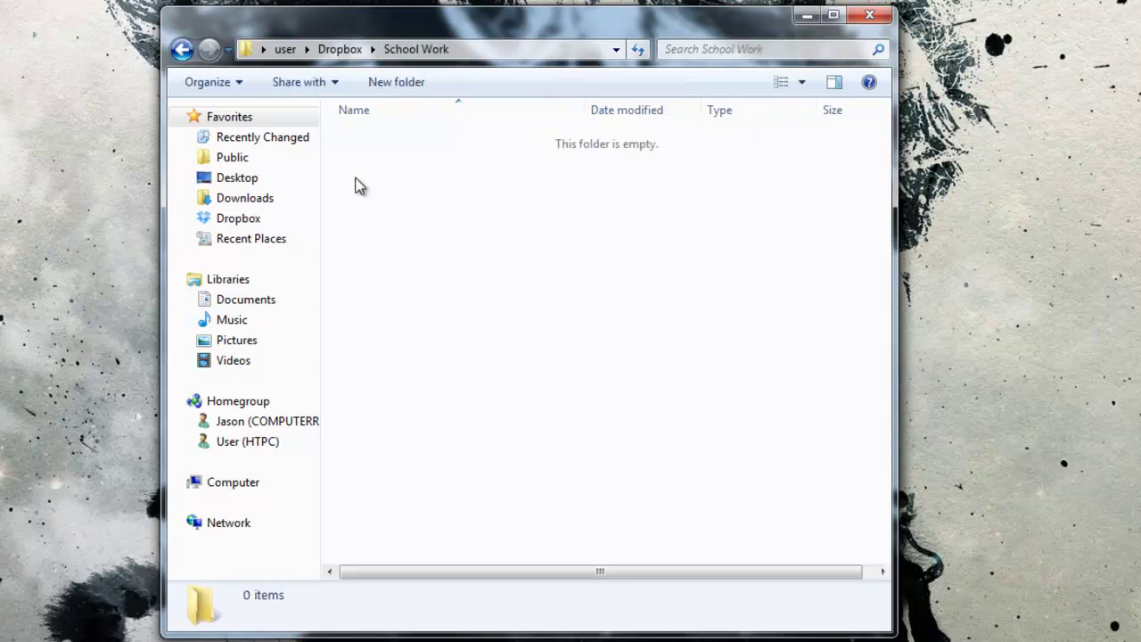
pyautogui.rightClick(409, 229)
pyautogui.moveTo(559, 496)
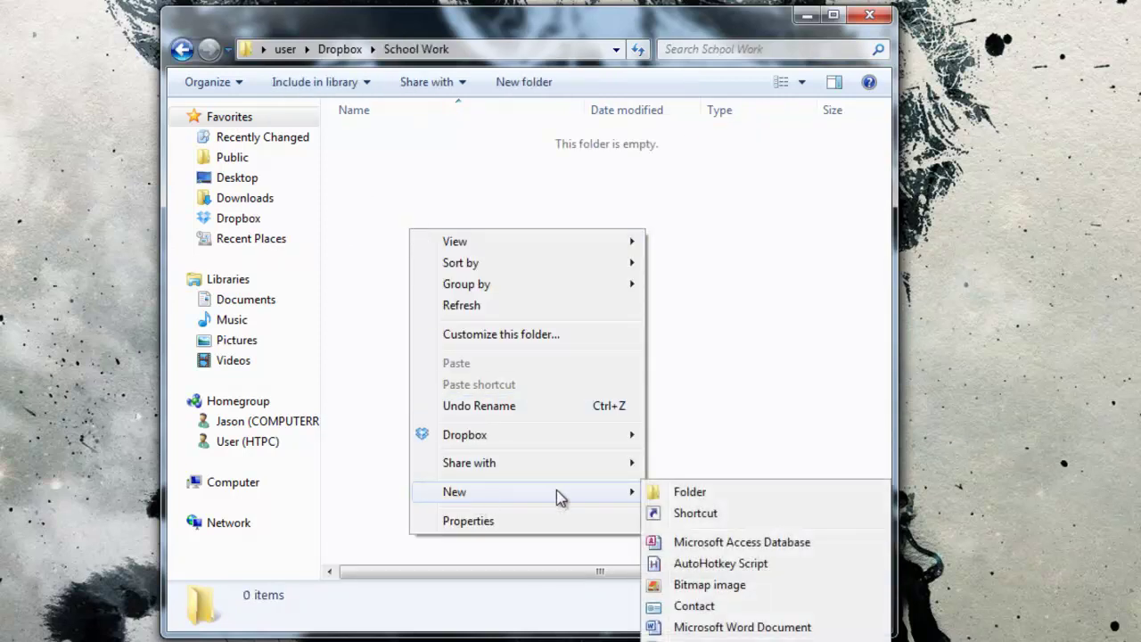
pyautogui.click(690, 495)
pyautogui.write('Maths')
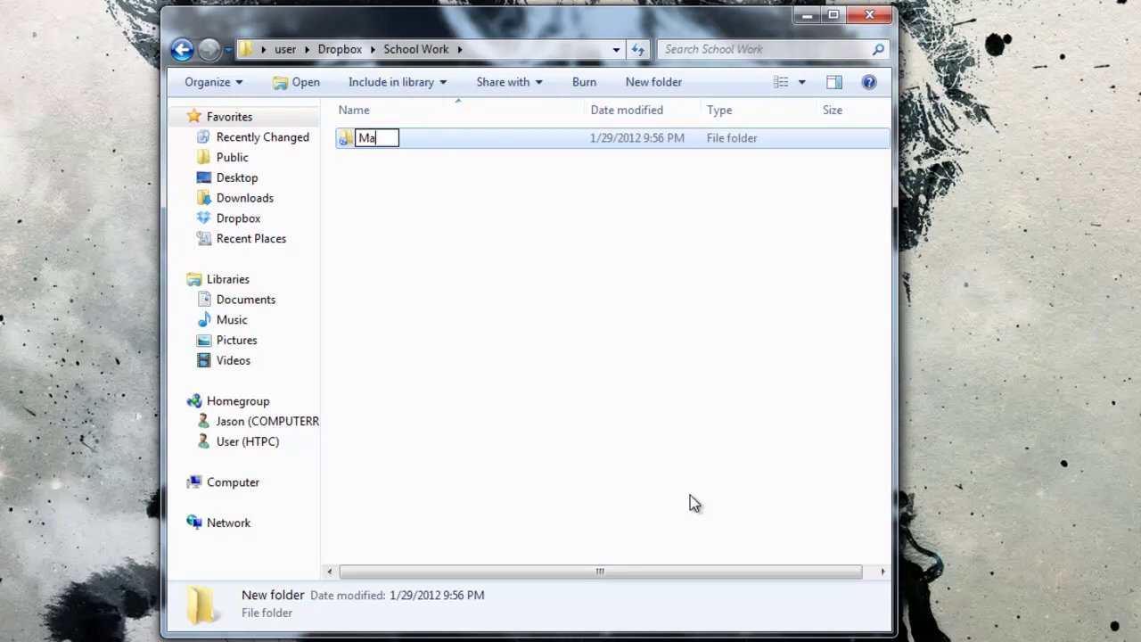
# Step: Create another subfolder in School Work named Science
pyautogui.rightClick(459, 317)
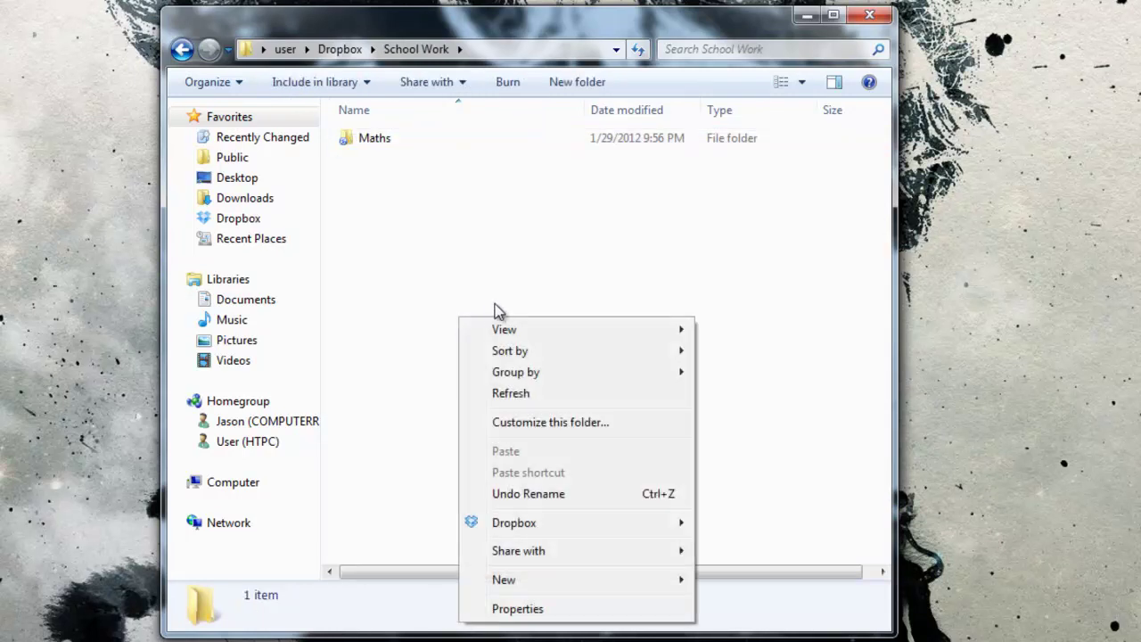
pyautogui.moveTo(522, 582)
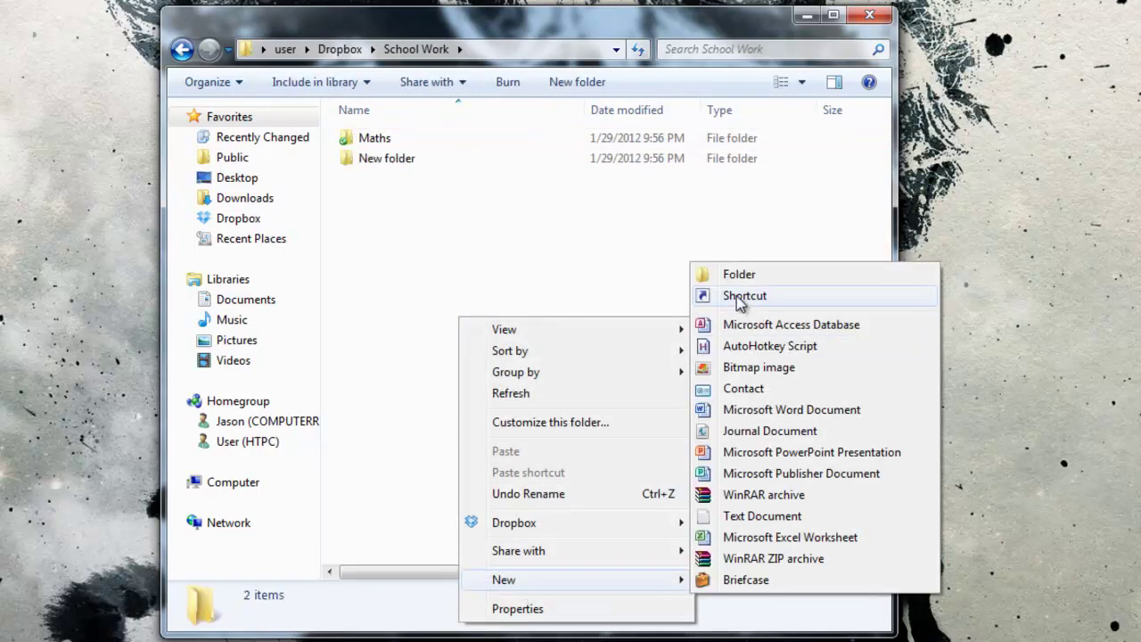
pyautogui.click(751, 277)
pyautogui.write('Science')
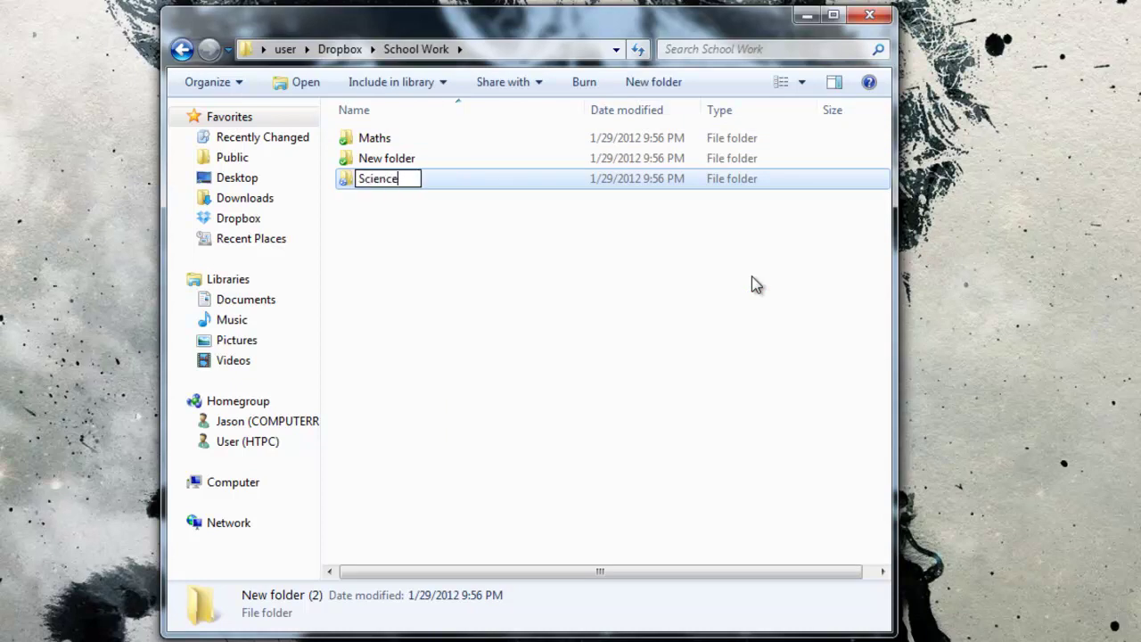
pyautogui.press('Return')
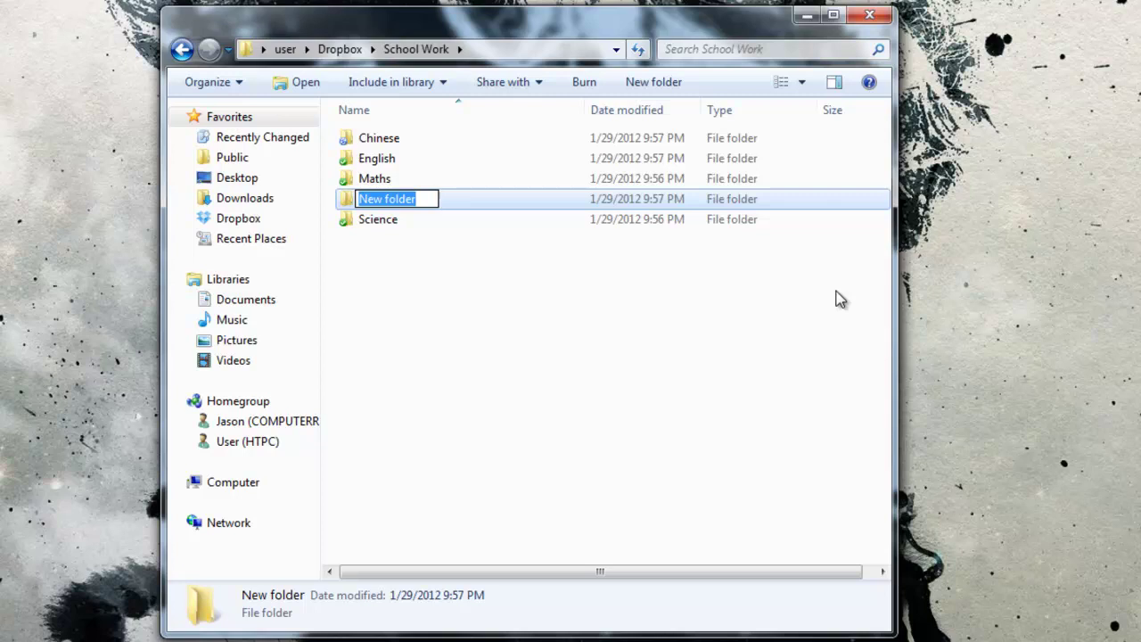
# Step: Name the new subject folder DT and add another School Work subfolder named Music
pyautogui.write('DT')
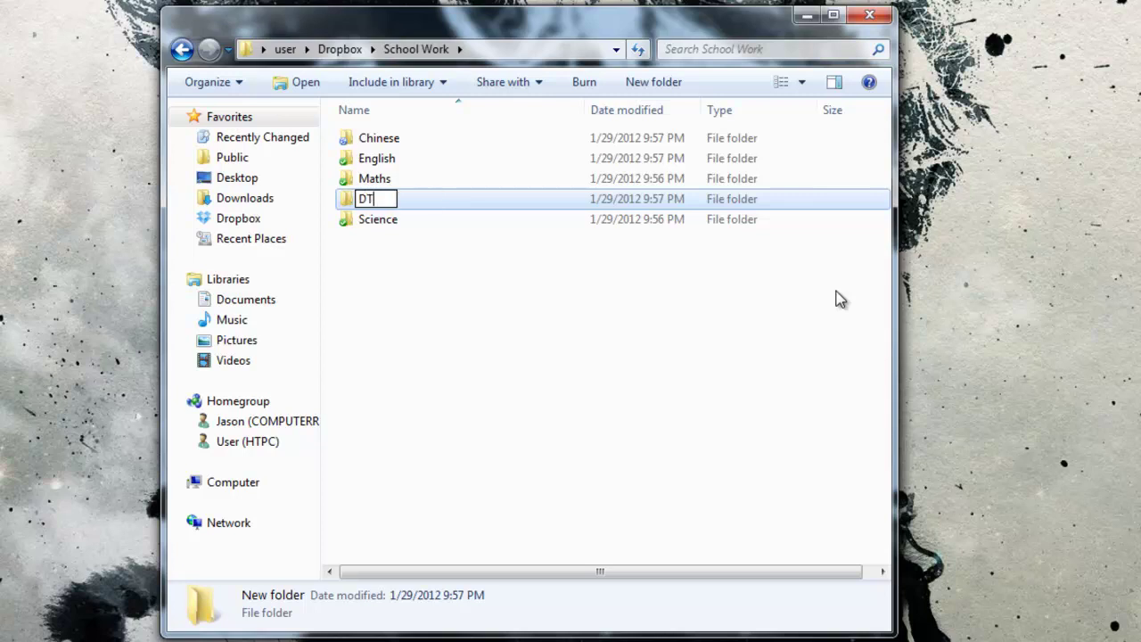
pyautogui.rightClick(433, 301)
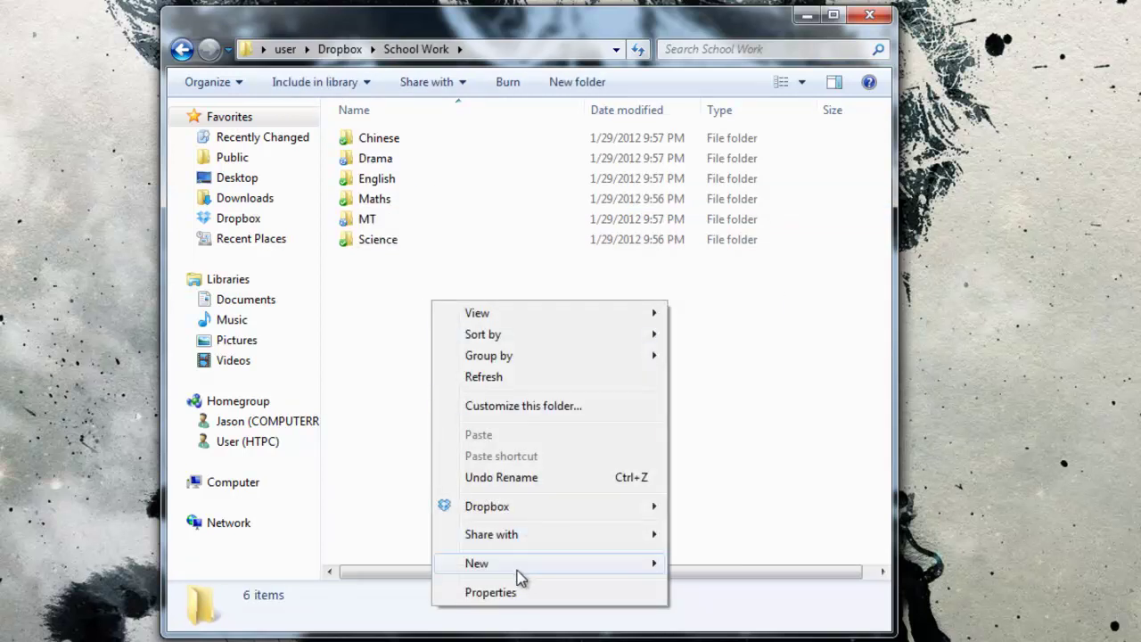
pyautogui.moveTo(517, 564)
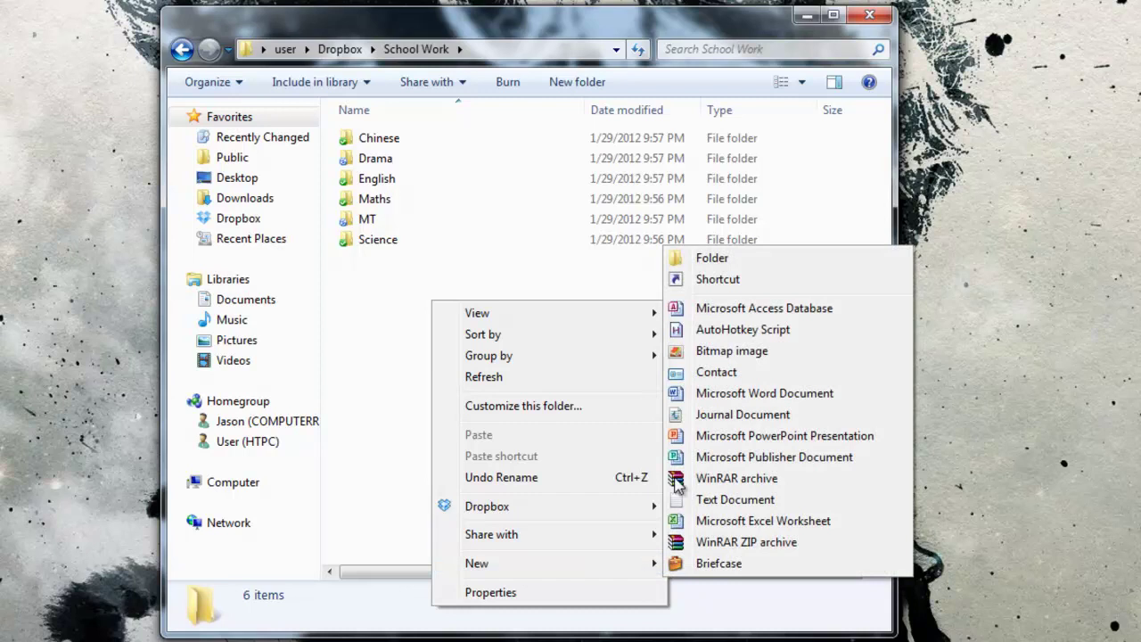
pyautogui.click(740, 257)
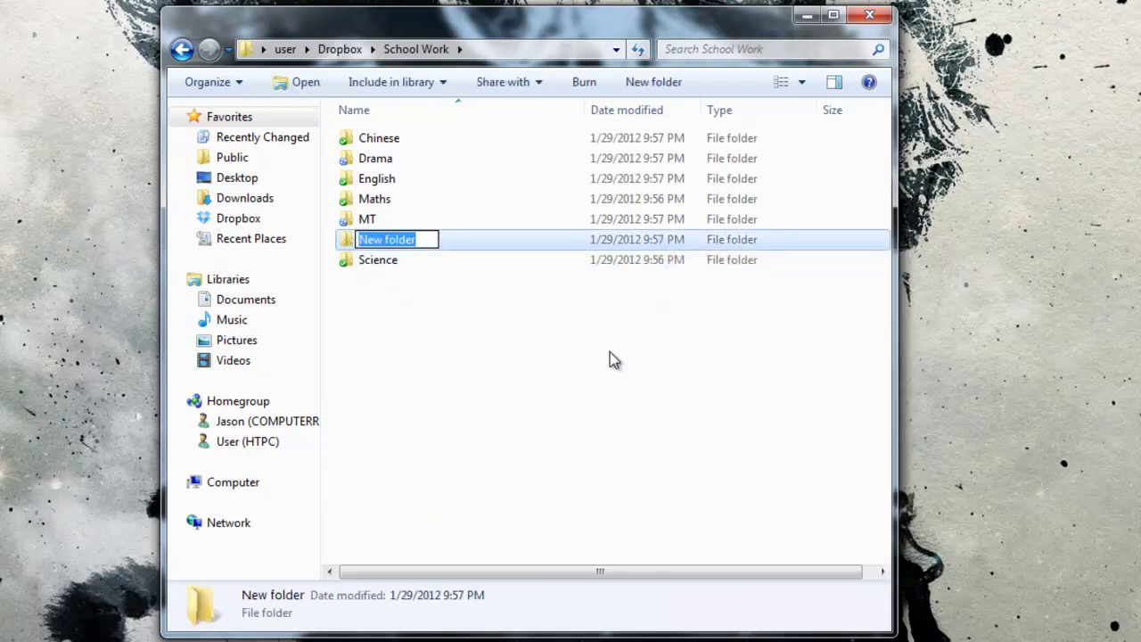
pyautogui.write('Musi')
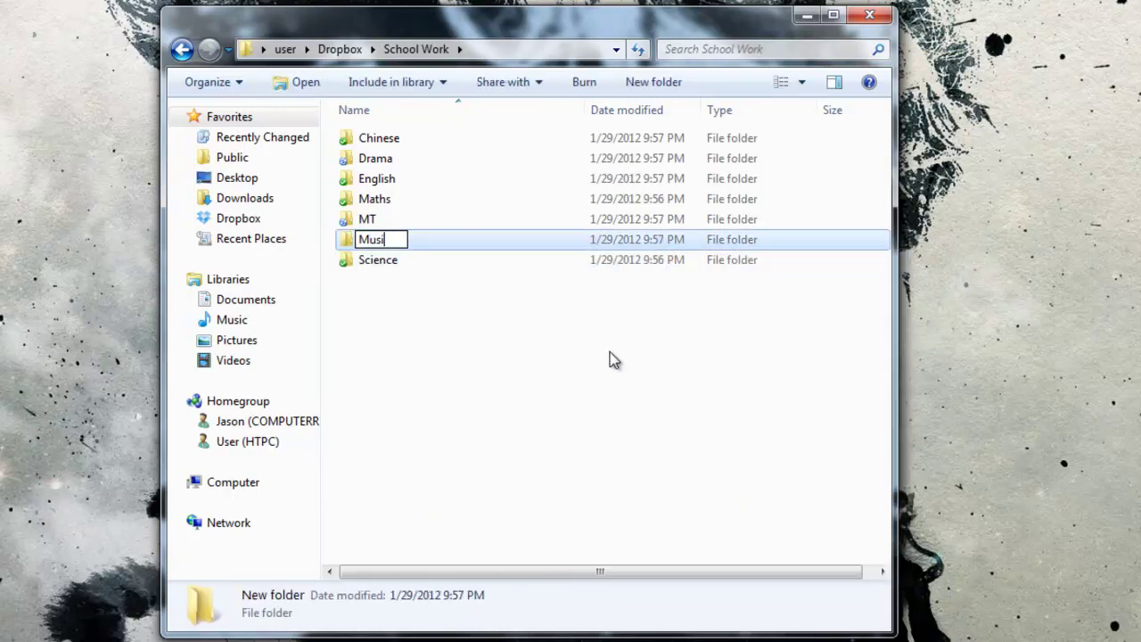
pyautogui.write('c')
# Step: Add a further subject folder named Art to the School Work folder
pyautogui.rightClick(368, 310)
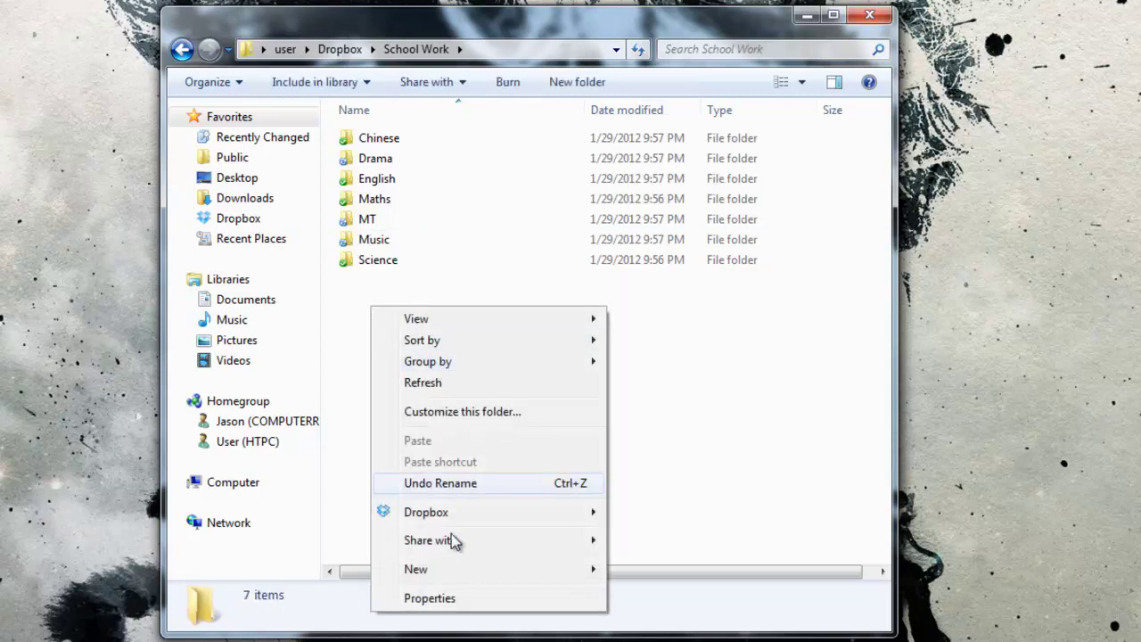
pyautogui.write('t')
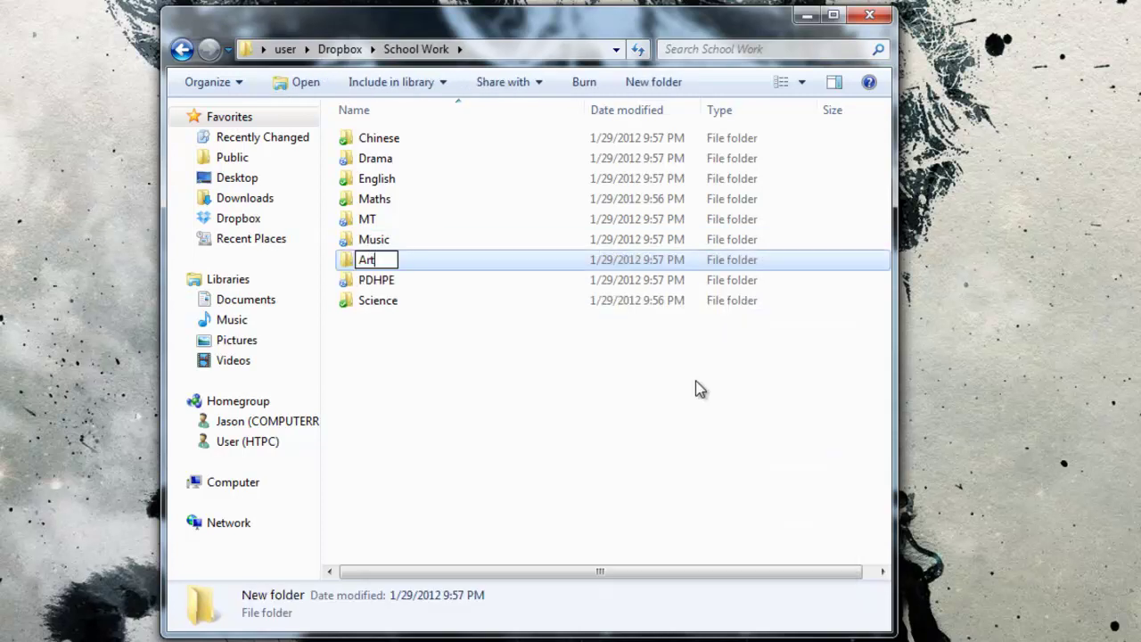
pyautogui.click(574, 396)
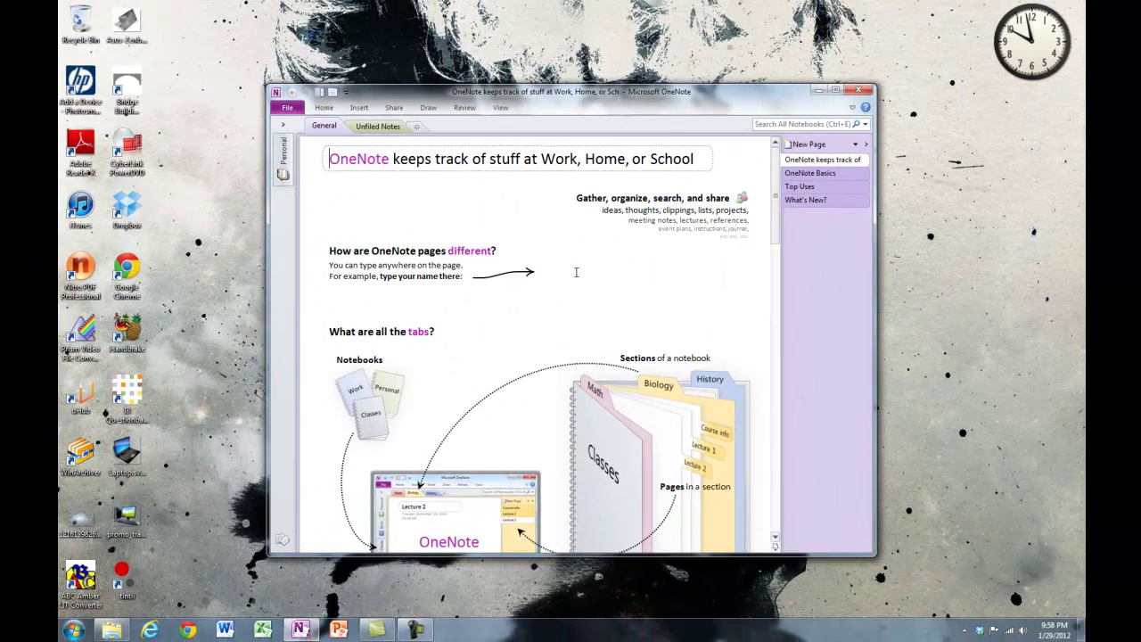
# Step: Maximize the OneNote window and set up a new notebook named Science, stored on My Computer
pyautogui.click(835, 90)
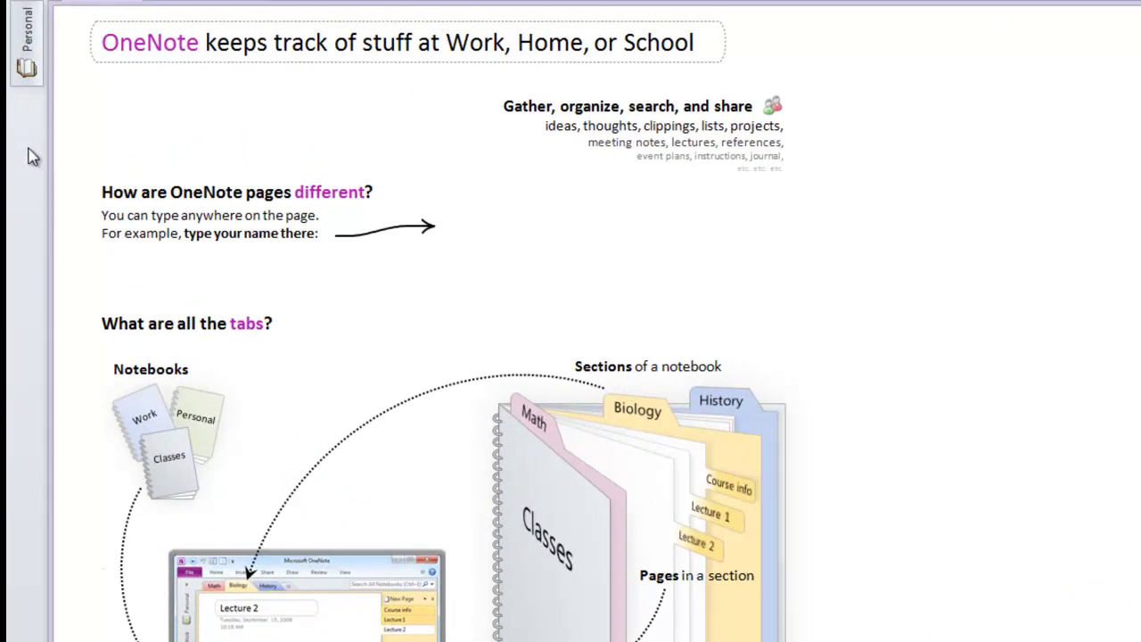
pyautogui.rightClick(29, 157)
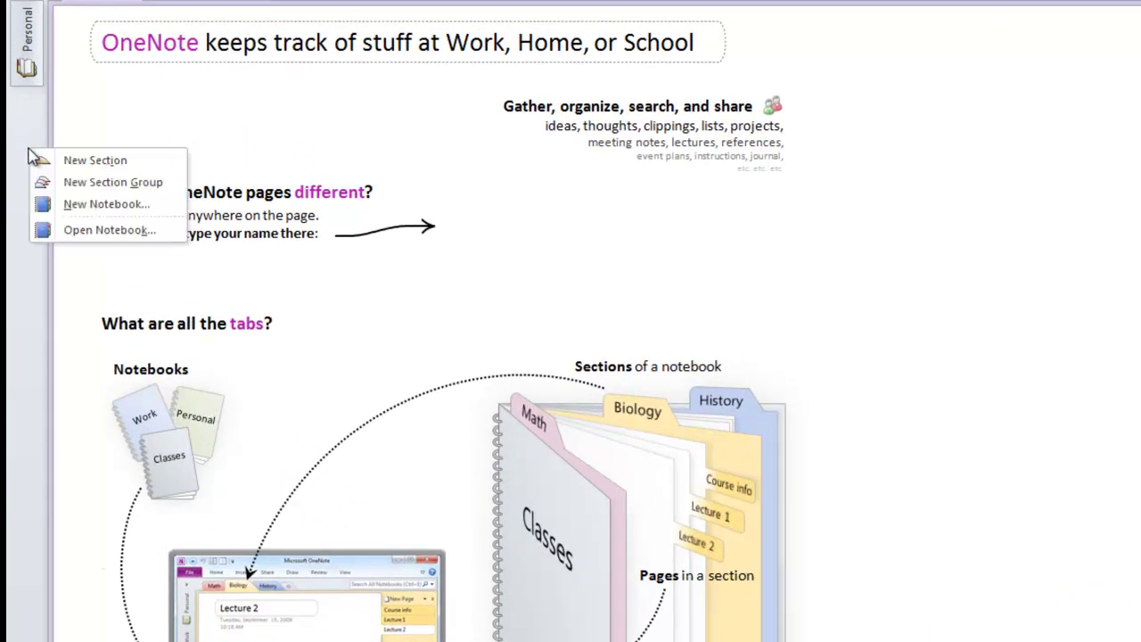
pyautogui.click(78, 204)
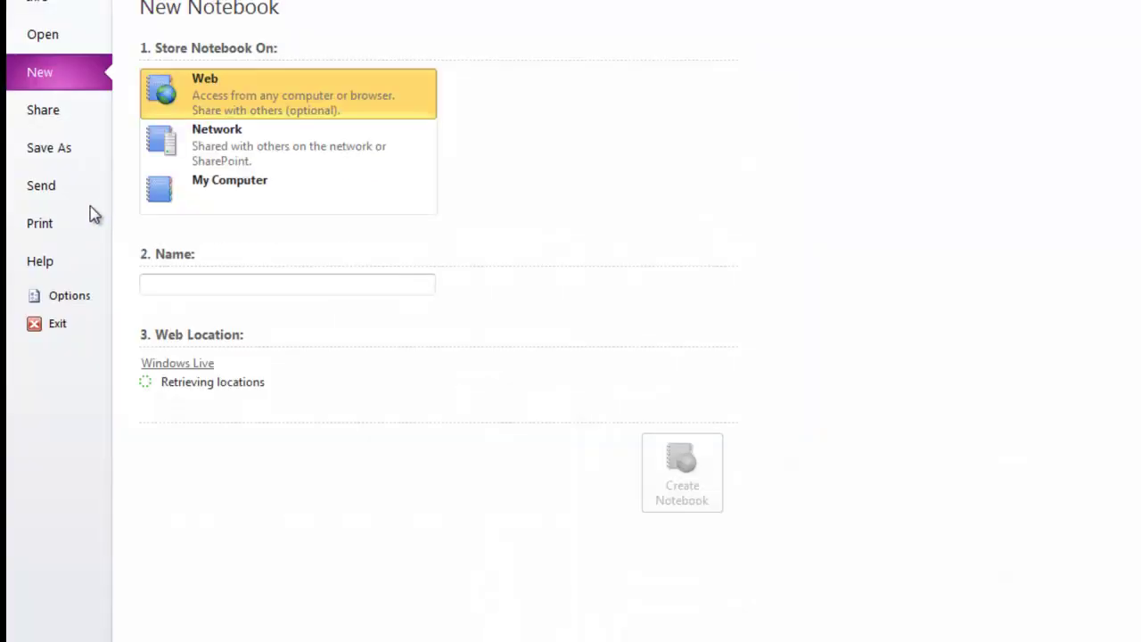
pyautogui.click(211, 199)
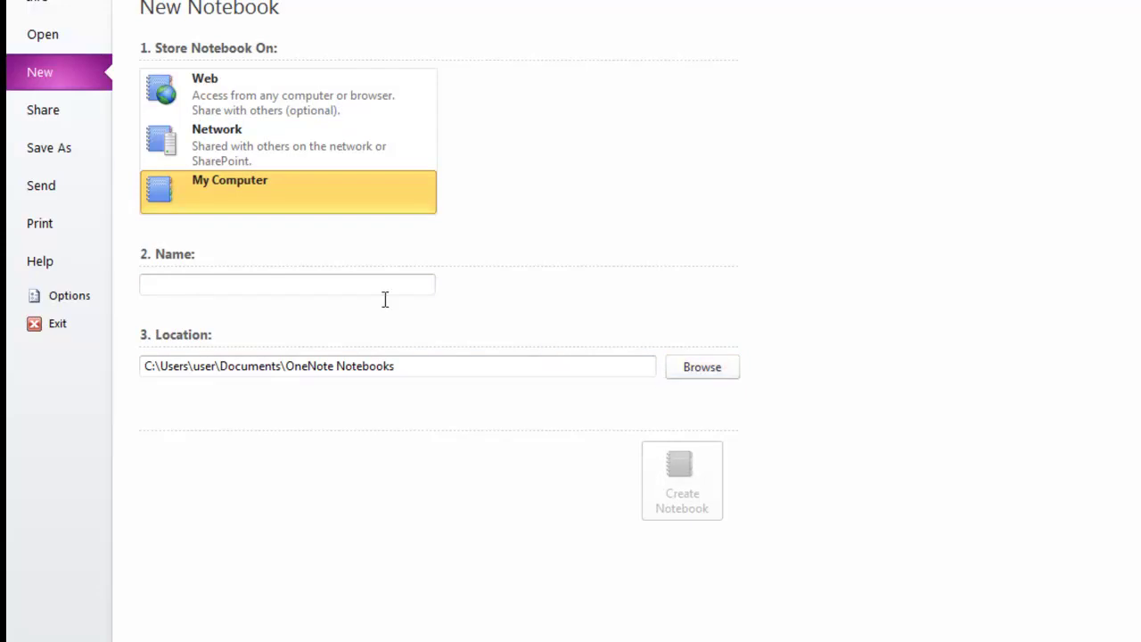
pyautogui.click(176, 285)
pyautogui.write('Scienc')
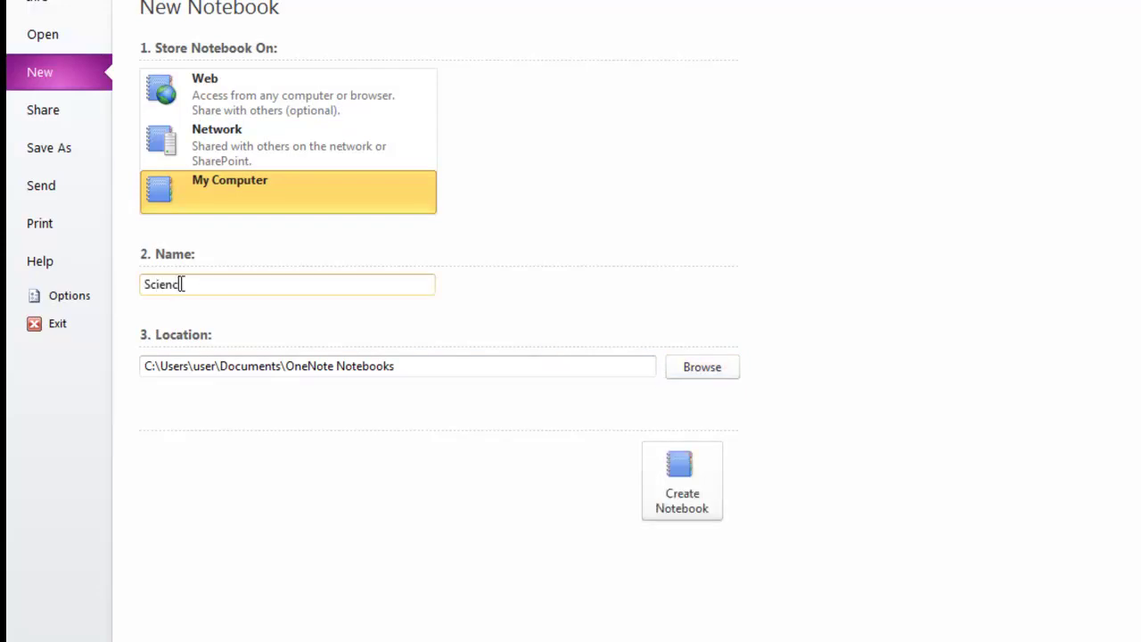
pyautogui.write('e')
# Step: Set the notebook's location to the Science folder inside Dropbox's School Work folder and create the notebook
pyautogui.click(684, 368)
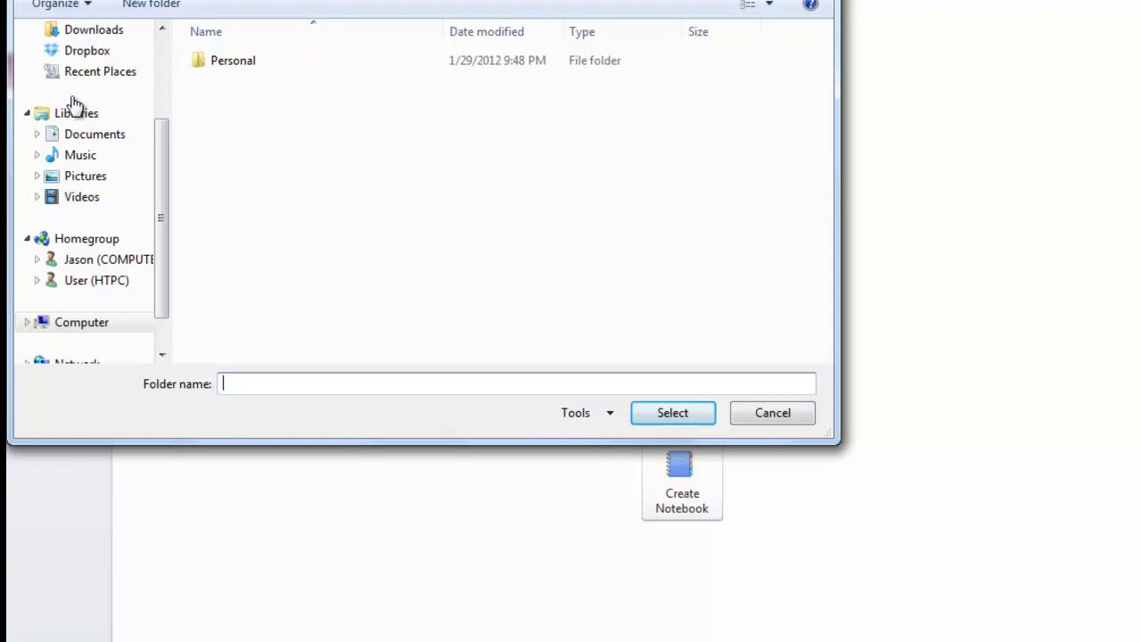
pyautogui.click(90, 53)
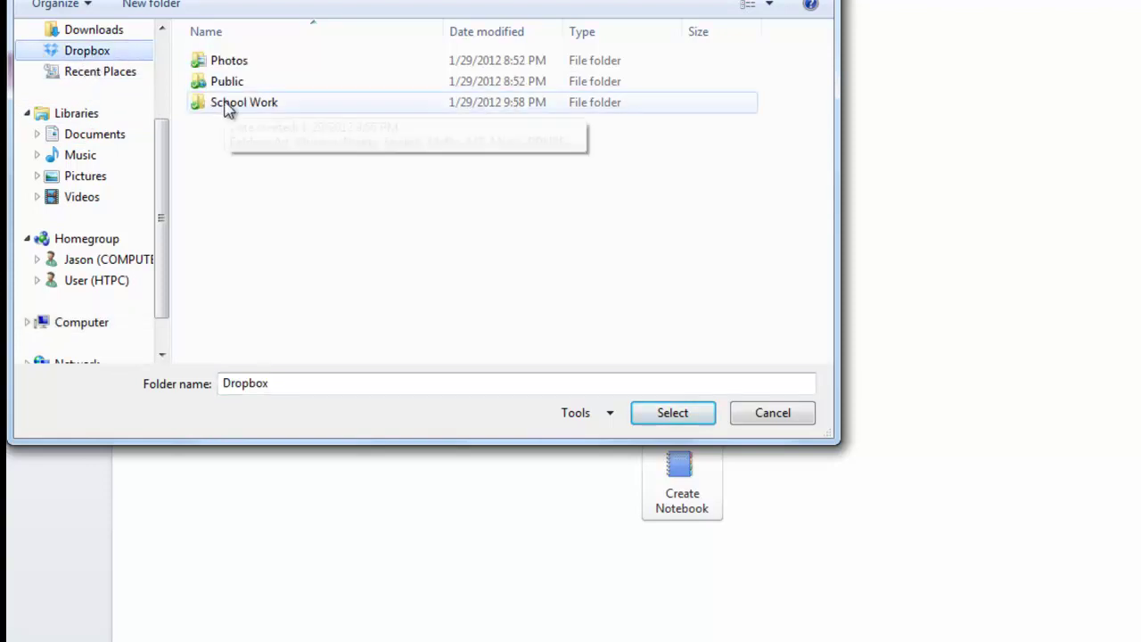
pyautogui.doubleClick(227, 103)
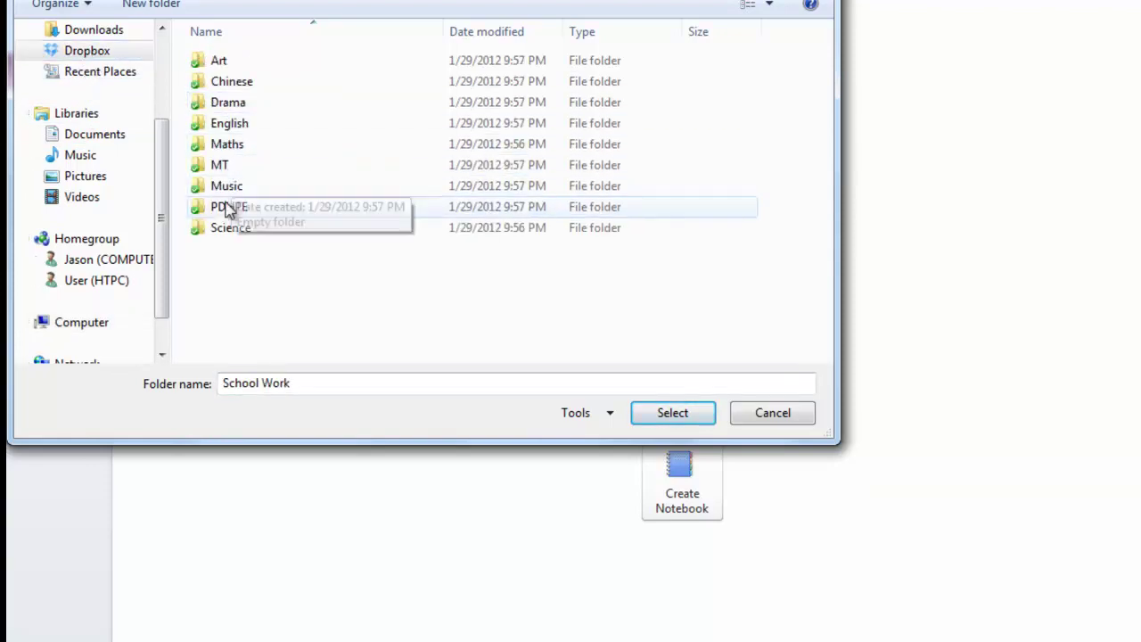
pyautogui.doubleClick(226, 230)
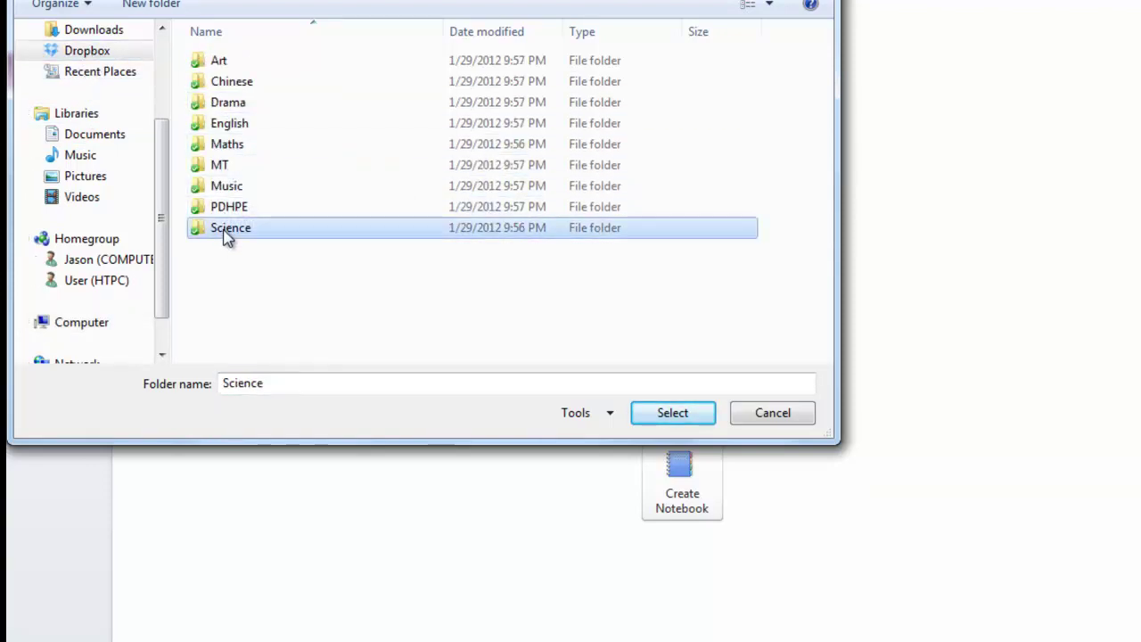
pyautogui.click(678, 420)
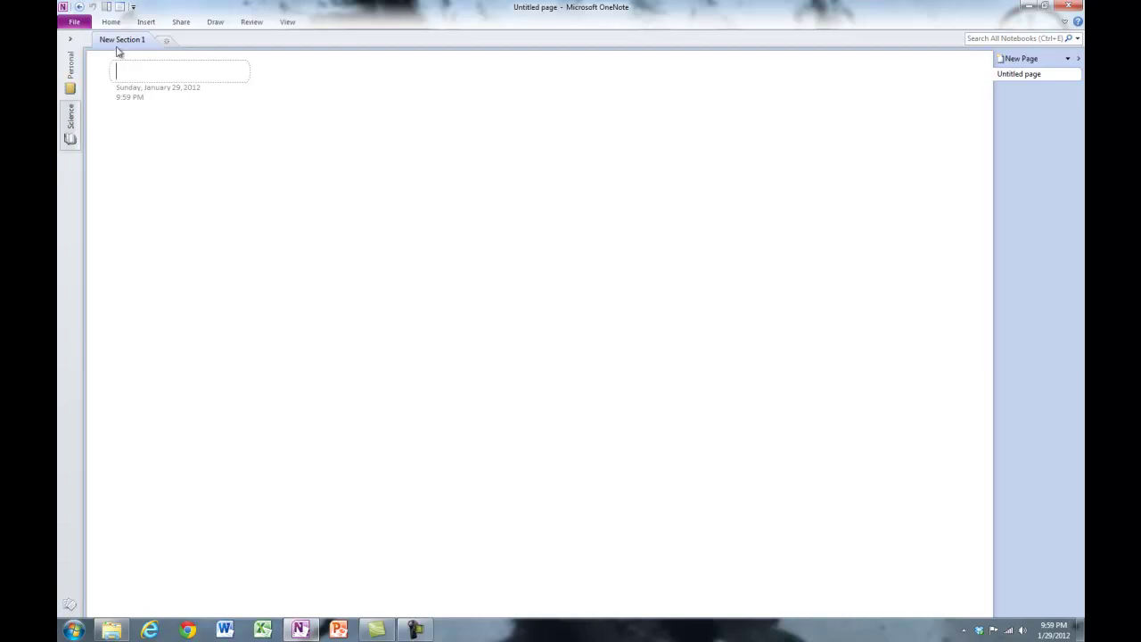
# Step: Add two more sections to the Science notebook, keeping their default names
pyautogui.click(168, 43)
pyautogui.click(224, 44)
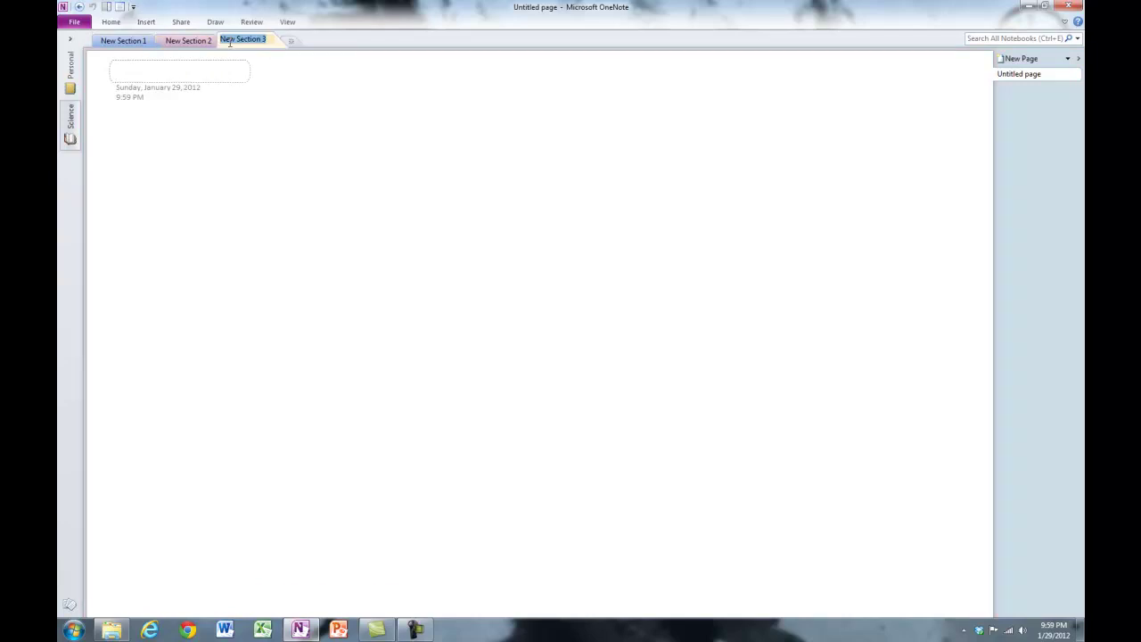
# Step: Add a new page to the notebook's first section, and switch through the second section to the third
pyautogui.click(128, 42)
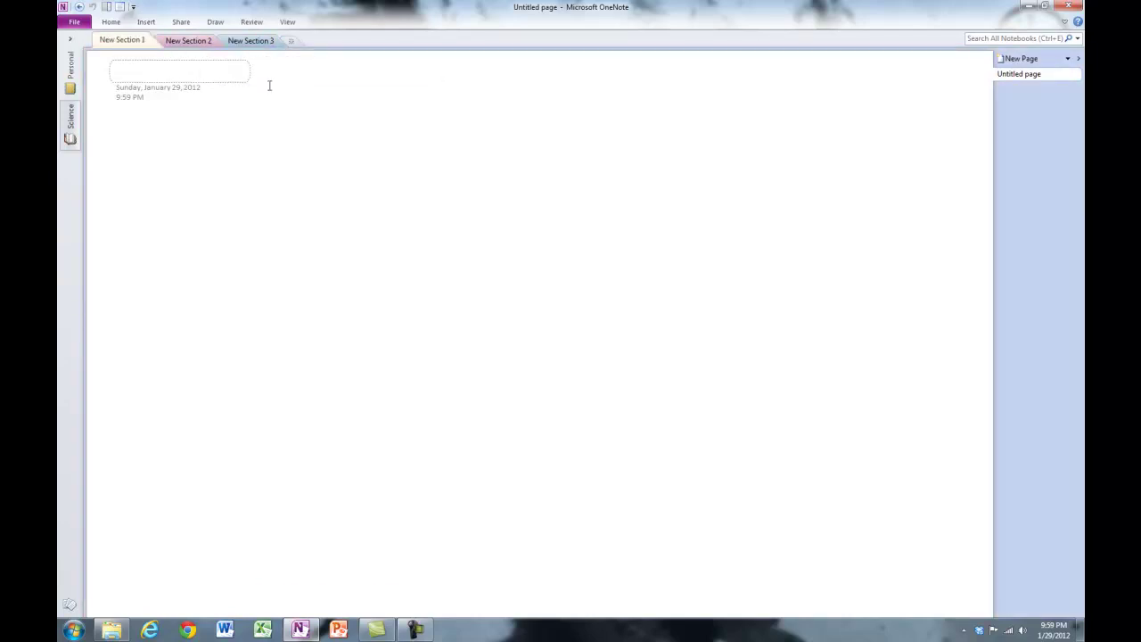
pyautogui.click(1068, 58)
pyautogui.click(1024, 75)
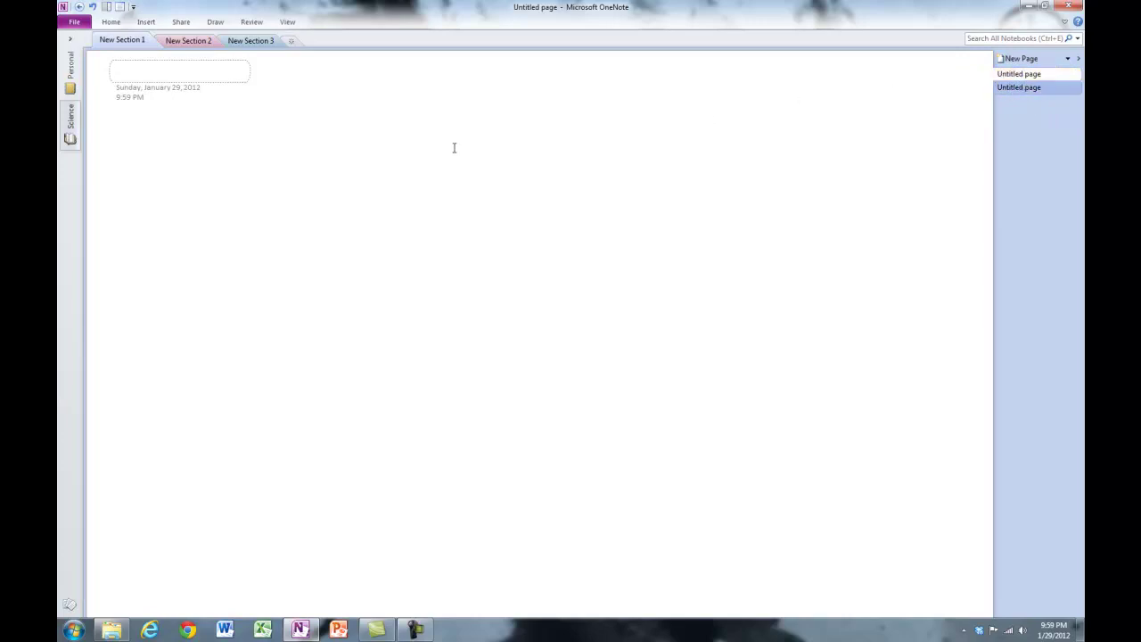
pyautogui.click(196, 41)
pyautogui.click(247, 42)
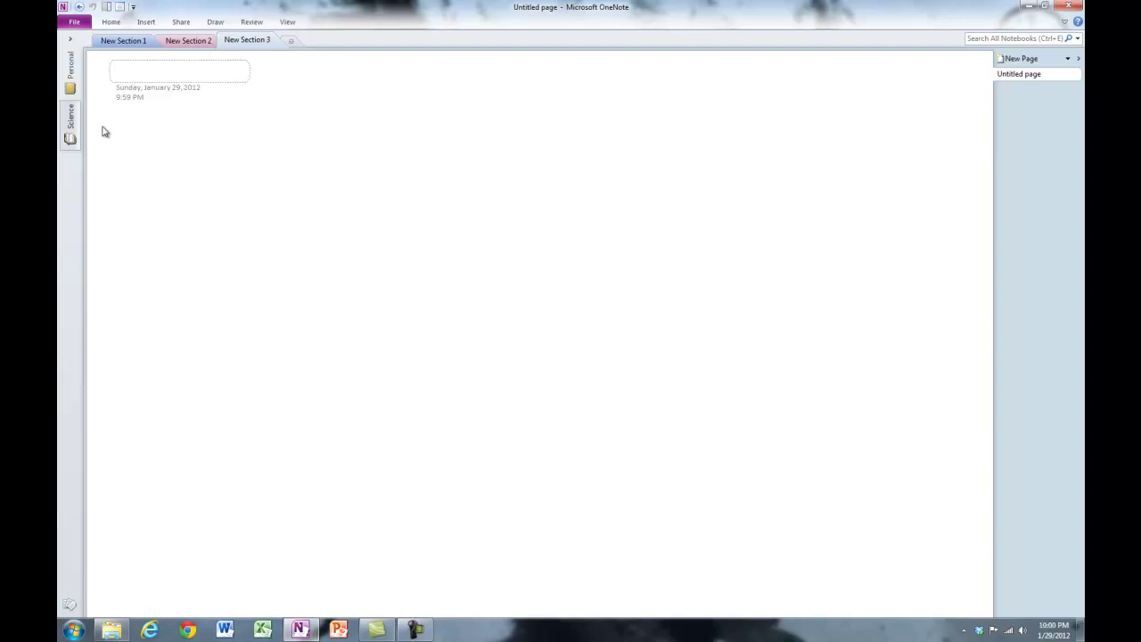
# Step: Start a new notebook stored on My Computer and name it Maths
pyautogui.rightClick(71, 180)
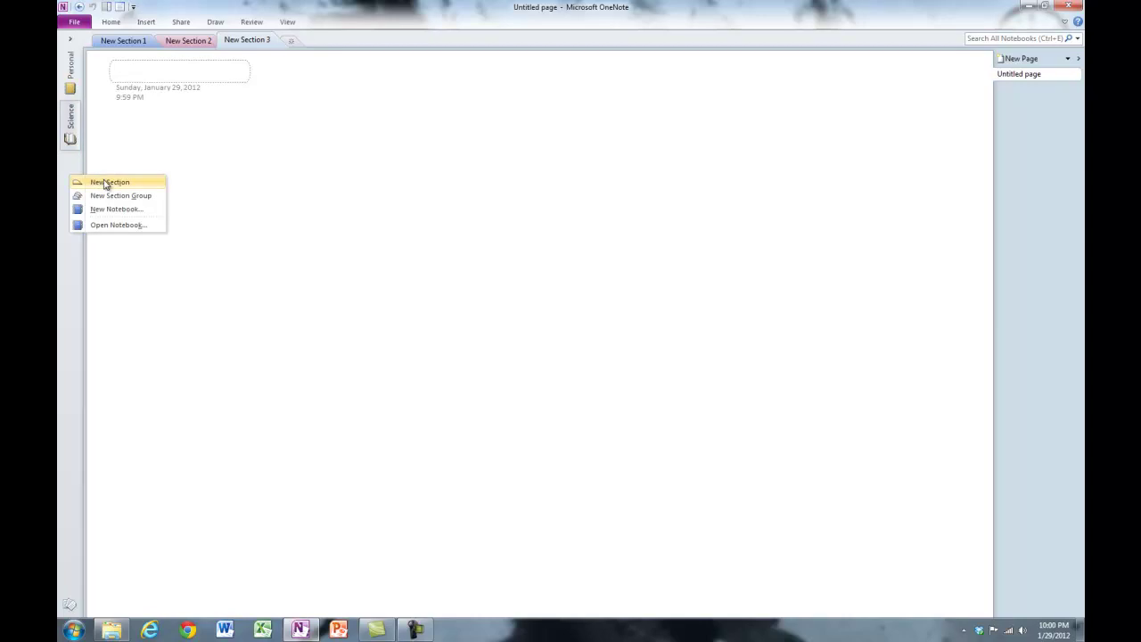
pyautogui.click(97, 210)
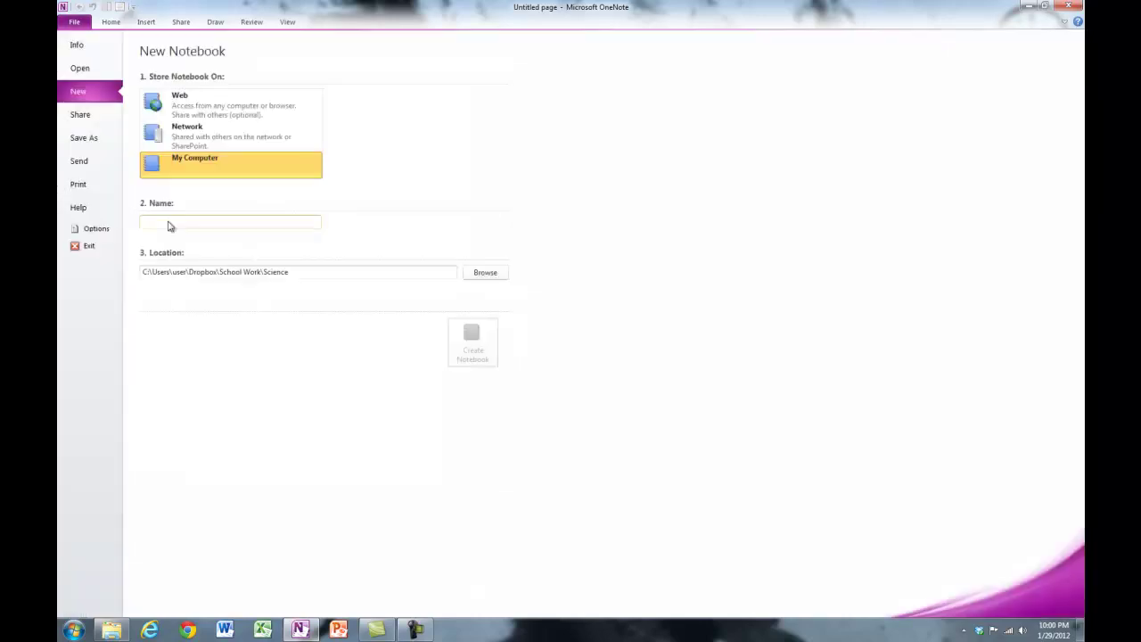
pyautogui.write('Maths')
# Step: Set the new notebook's location to the Maths folder inside Dropbox's School Work folder and create the notebook
pyautogui.click(470, 277)
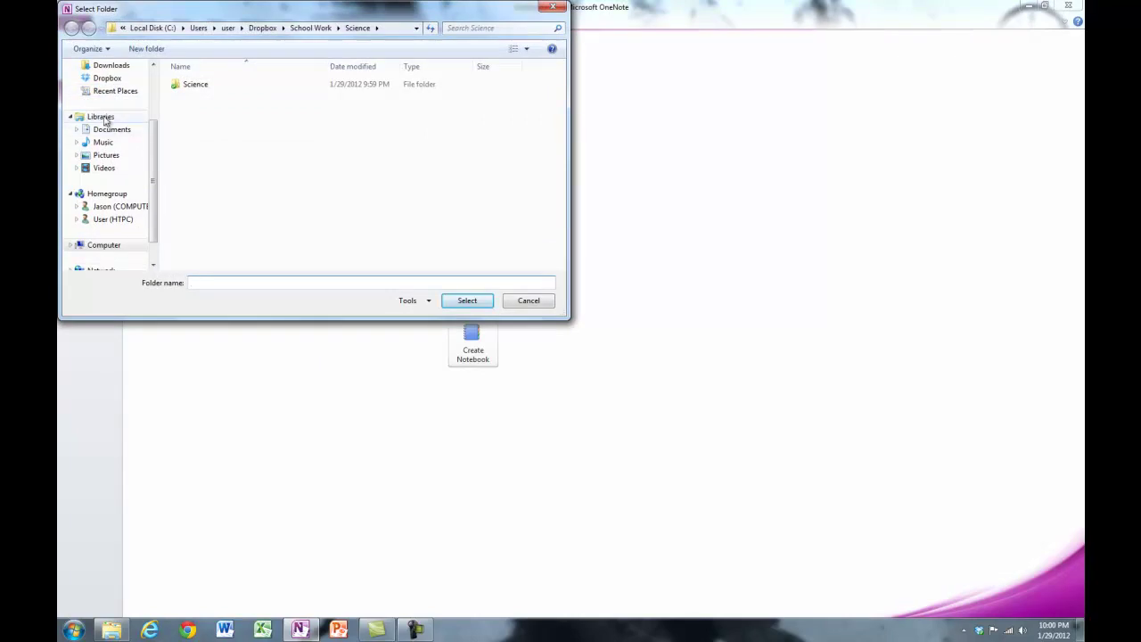
pyautogui.click(107, 78)
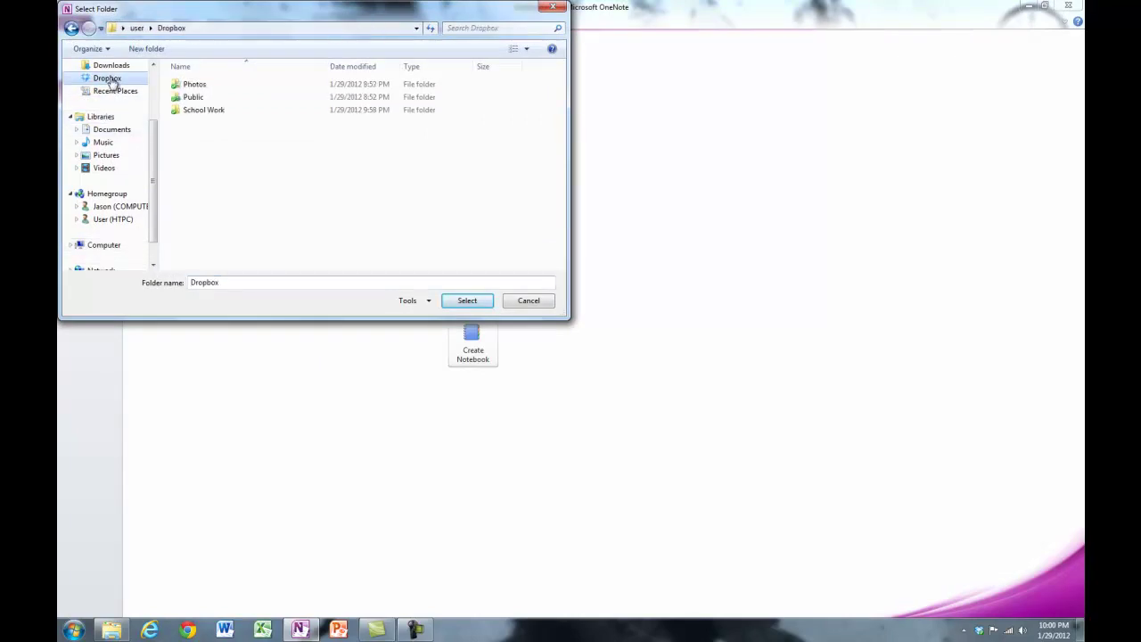
pyautogui.doubleClick(202, 111)
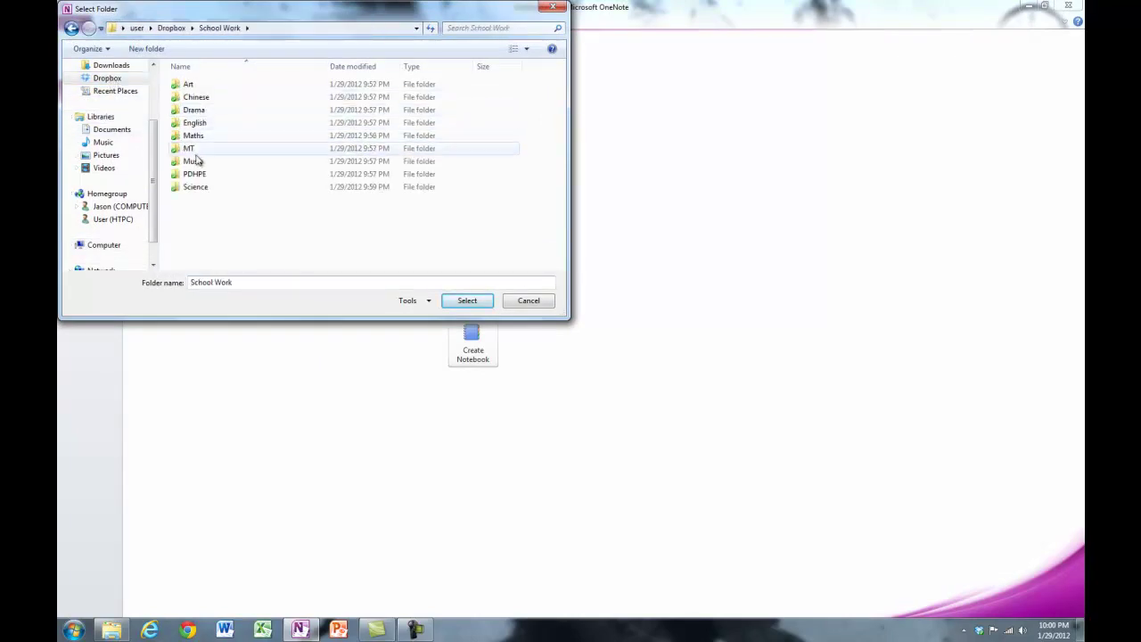
pyautogui.doubleClick(196, 135)
pyautogui.click(467, 300)
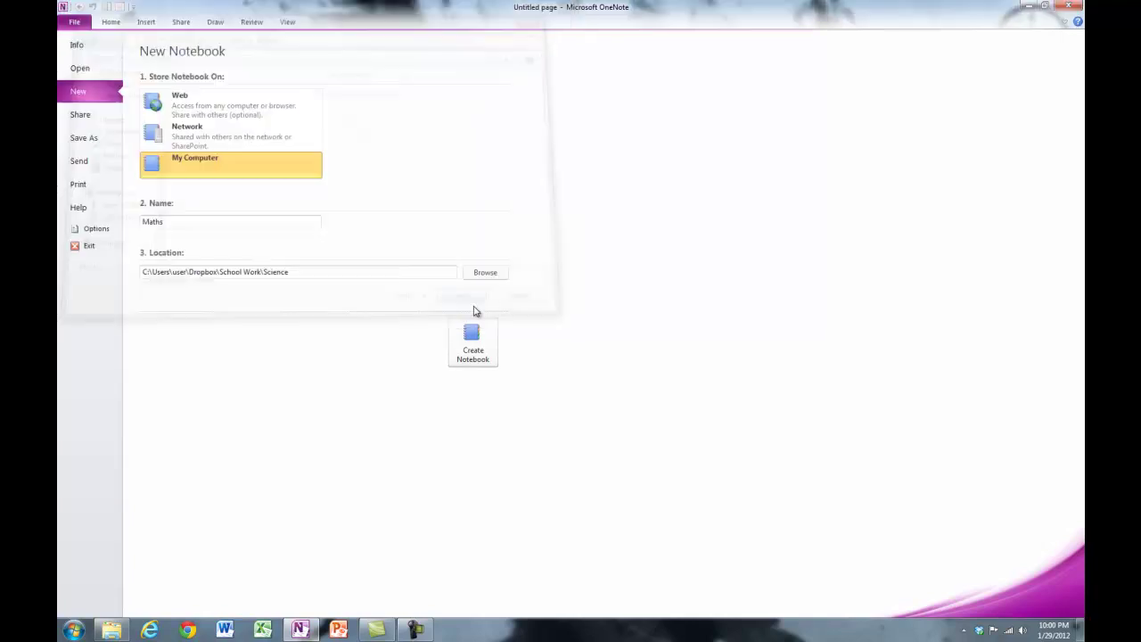
pyautogui.click(473, 344)
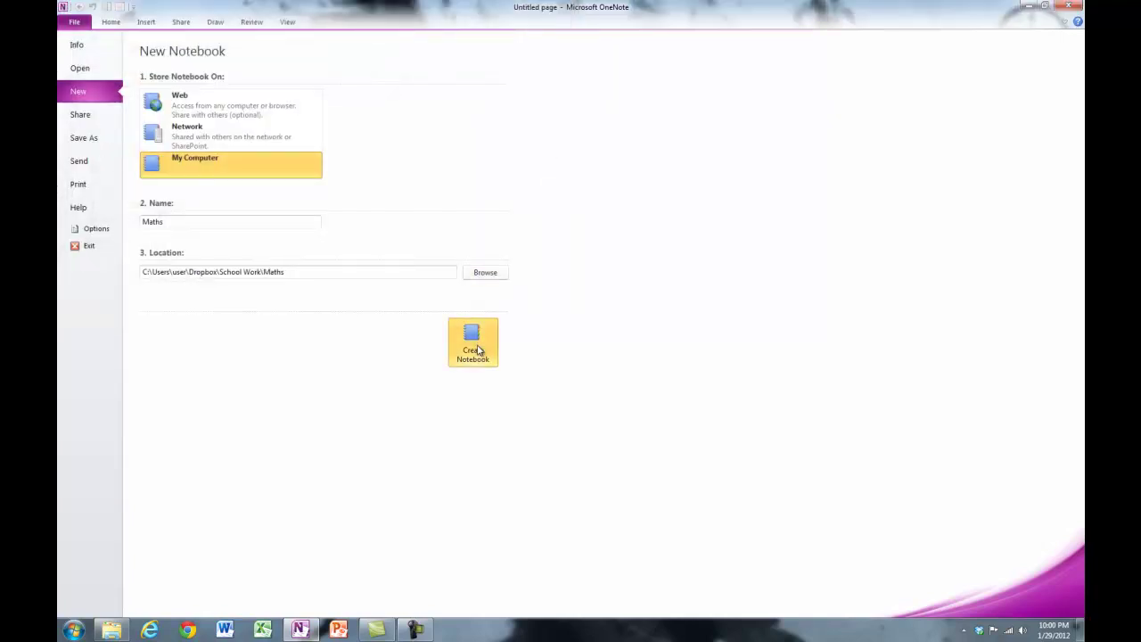